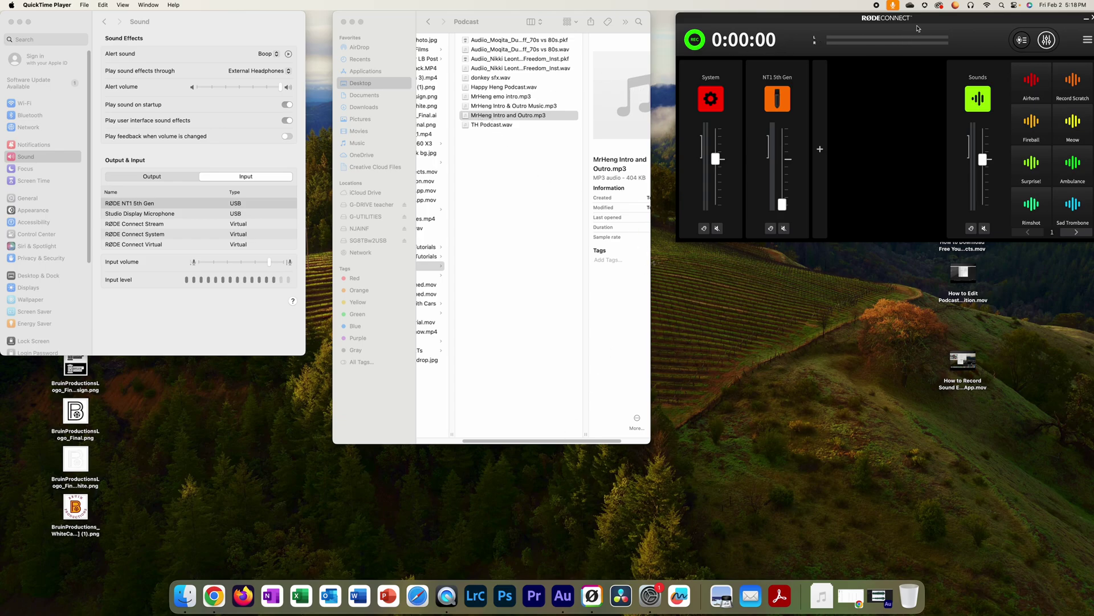
Step: Bring RØDE Connect forward, shift it slightly left, and show sound pad page 2 with the podcast intro pad
left_click(939, 23)
left_click_drag(954, 24, 942, 24)
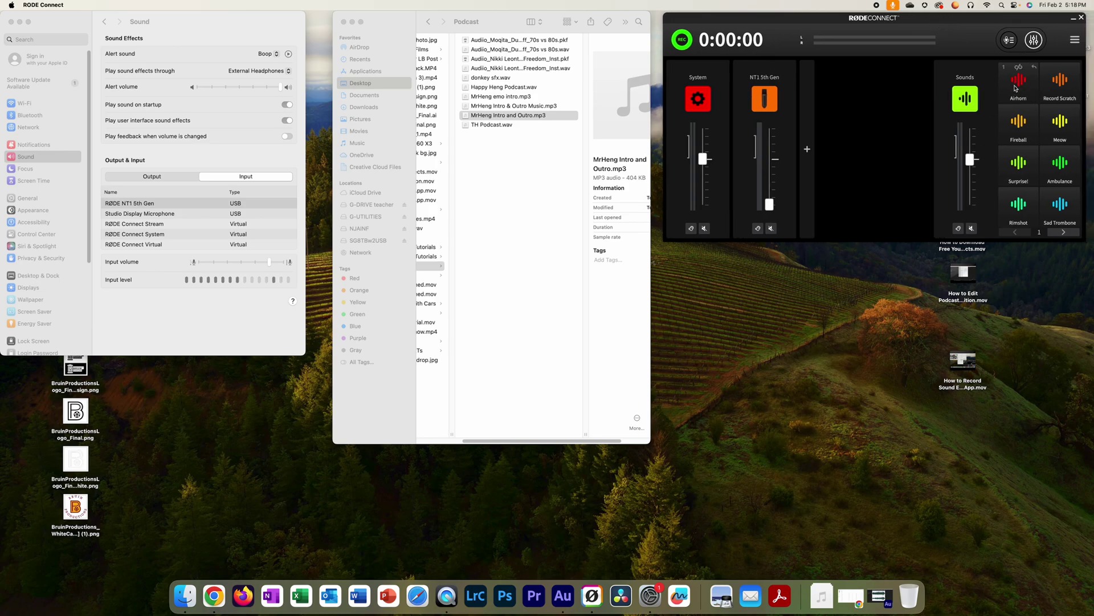
mouse_move(1077, 121)
mouse_move(1017, 82)
mouse_move(1054, 189)
left_click(1062, 233)
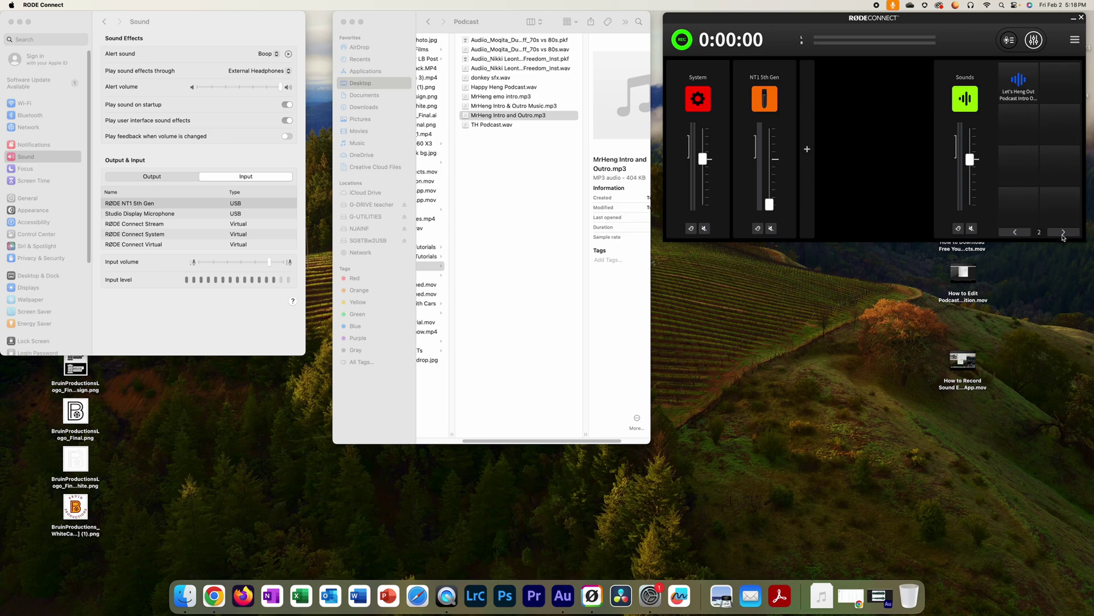
left_click(1018, 83)
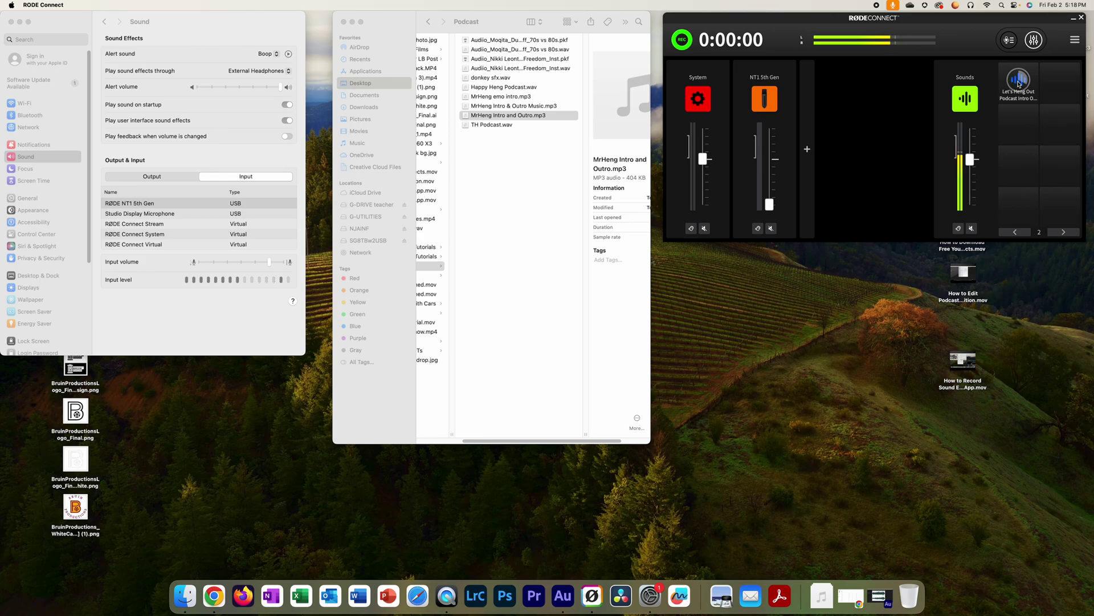
mouse_move(1019, 85)
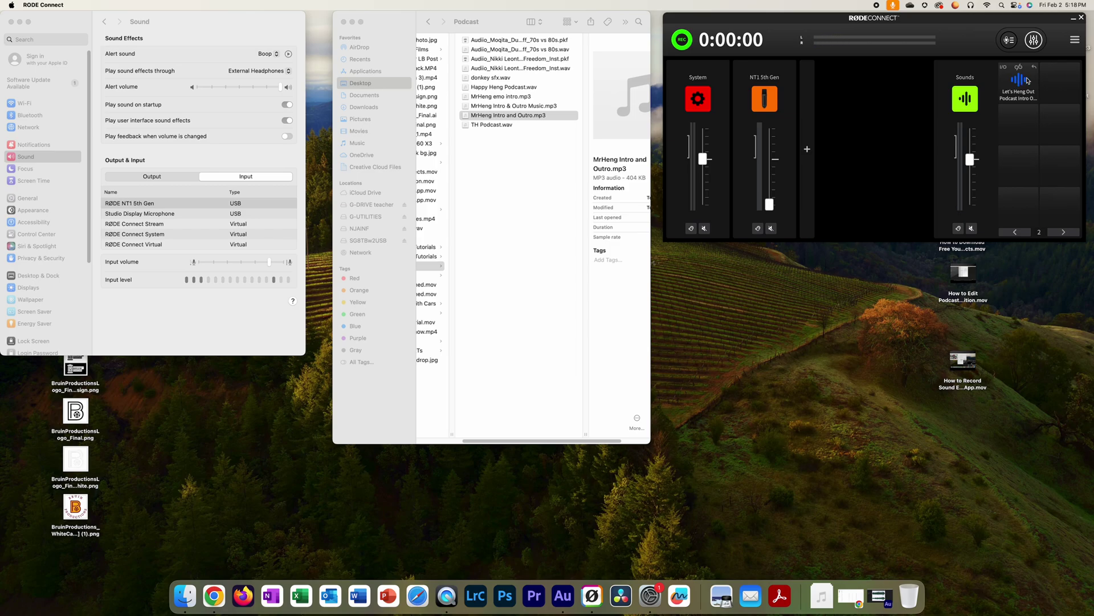
Step: Create a new sound pad and load MrHeng Intro and Outro.mp3 into it from Finder
left_click(1063, 85)
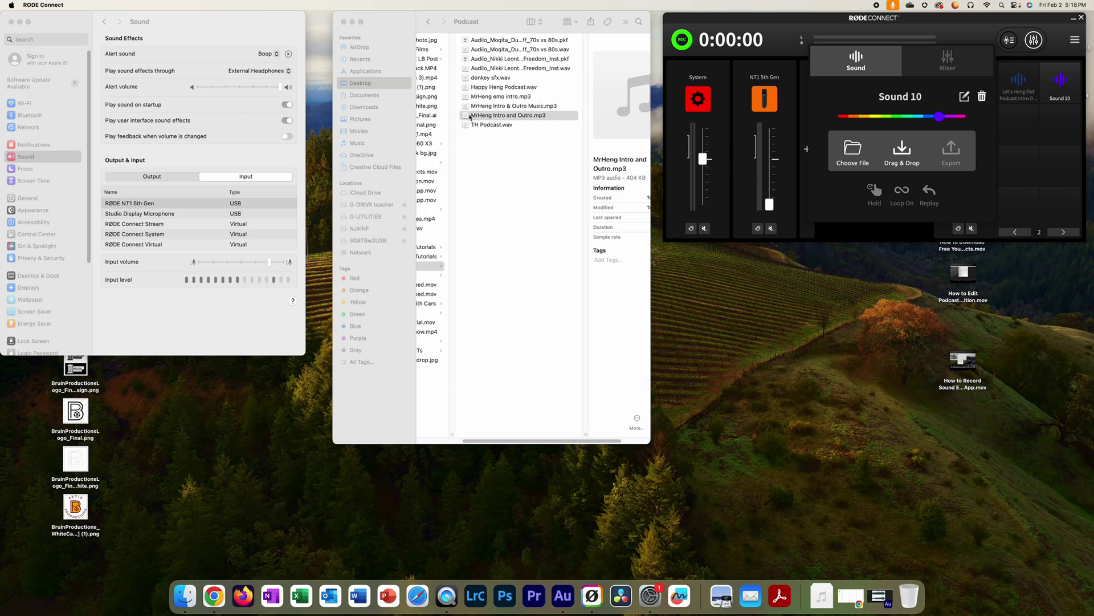
left_click_drag(470, 117, 903, 147)
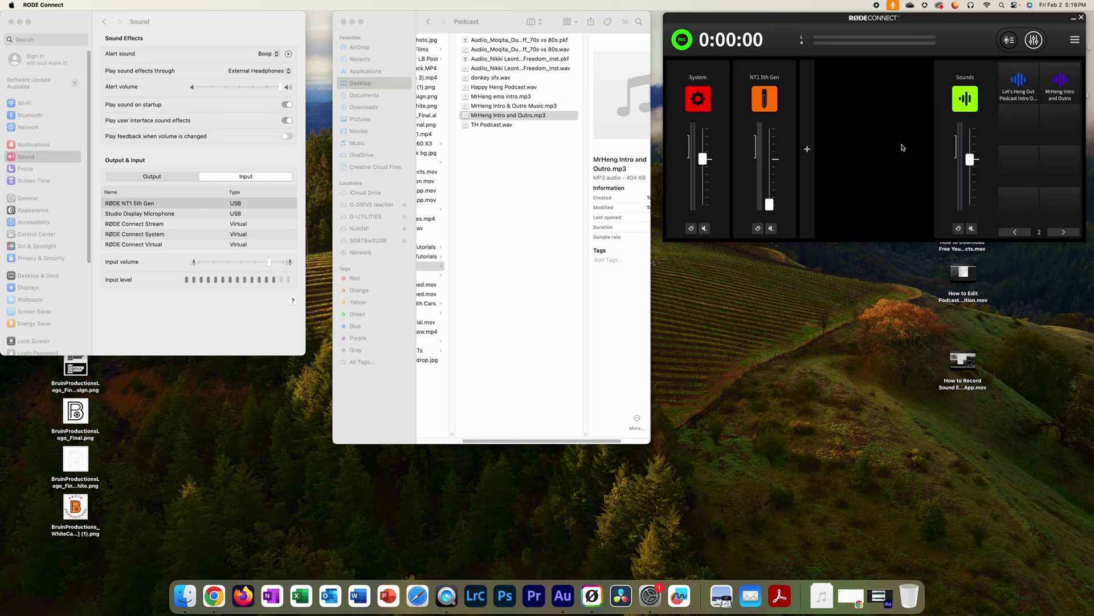
mouse_move(1051, 96)
Step: Play and stop the MrHeng Intro and Outro pad, then delete it from page 2
left_click(1061, 83)
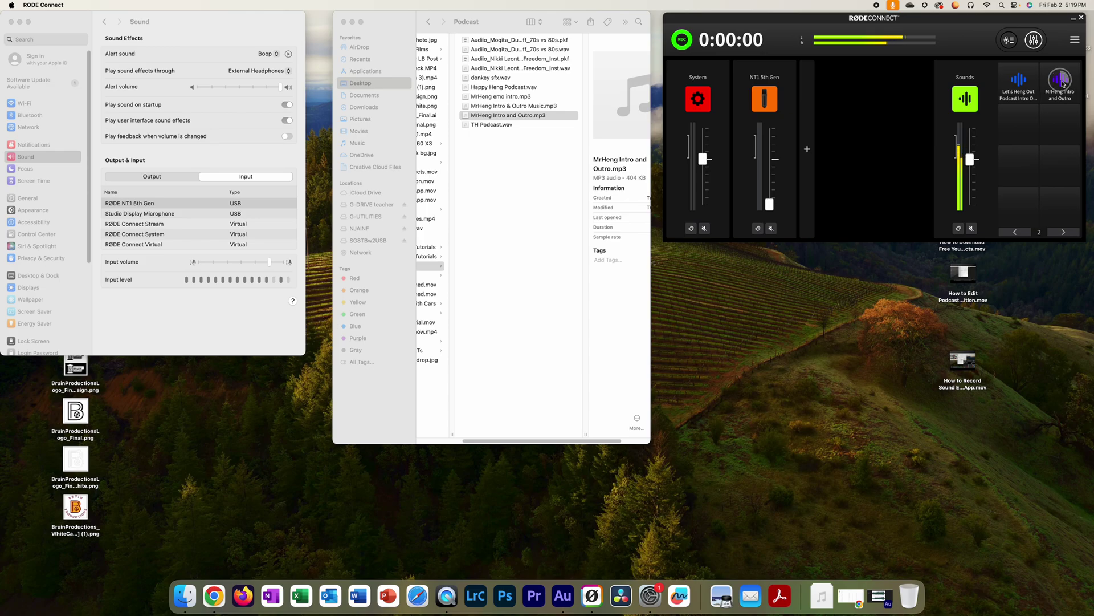
left_click(1061, 84)
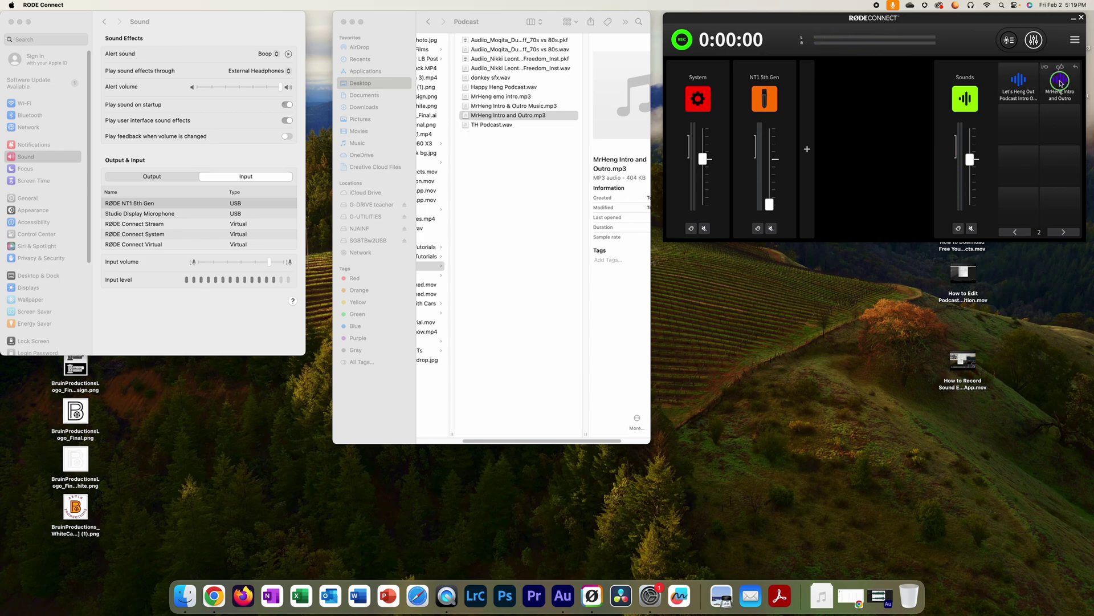
right_click(1060, 84)
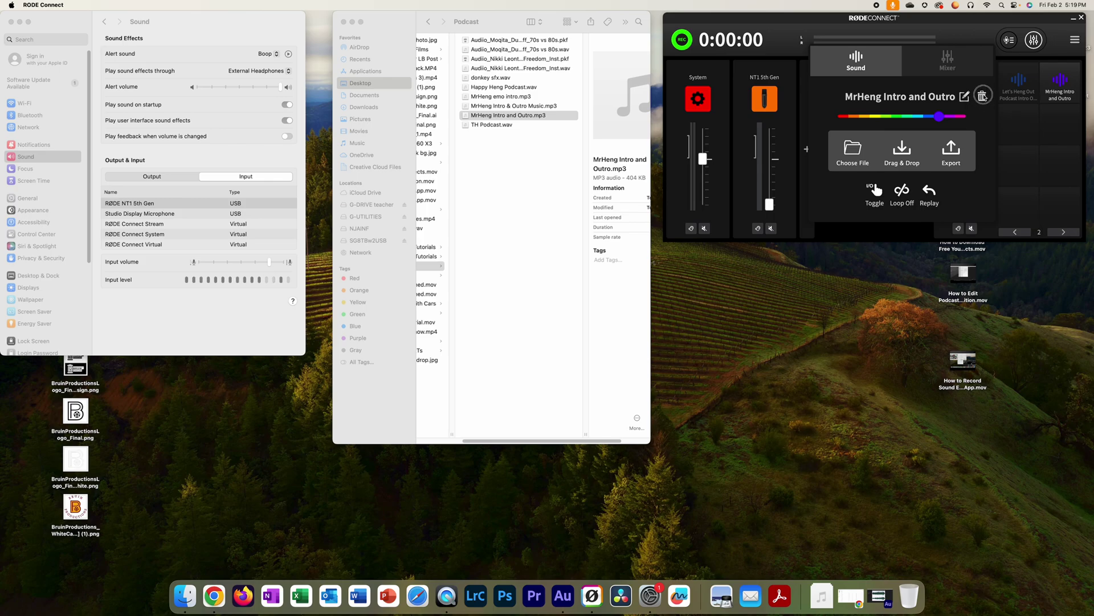
left_click(983, 97)
left_click(928, 157)
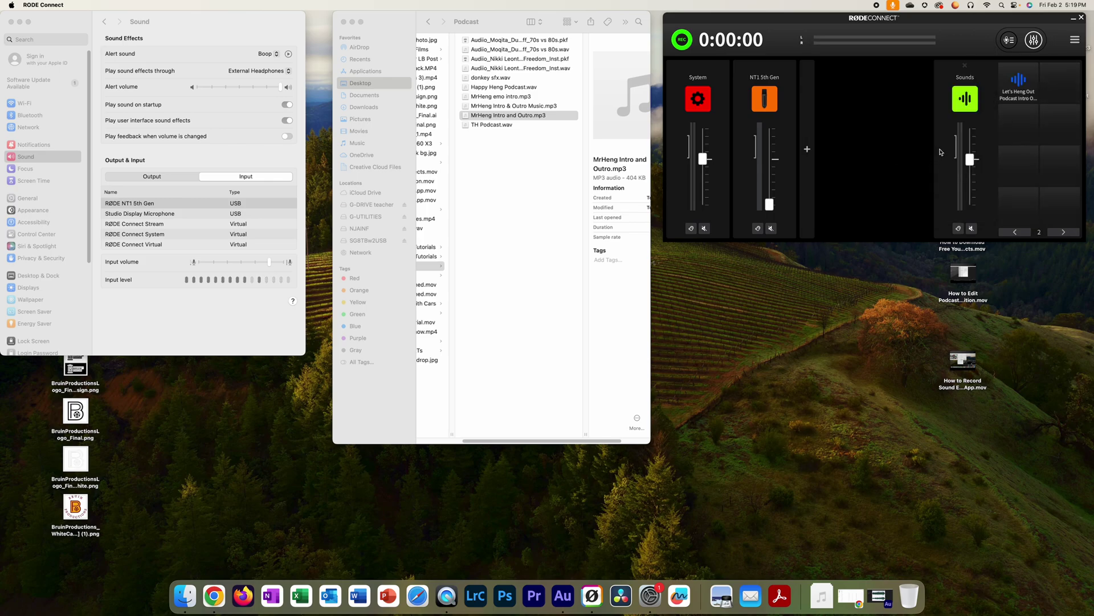
mouse_move(1033, 92)
mouse_move(770, 206)
left_mouse_down()
mouse_move(772, 148)
mouse_move(768, 208)
left_mouse_up()
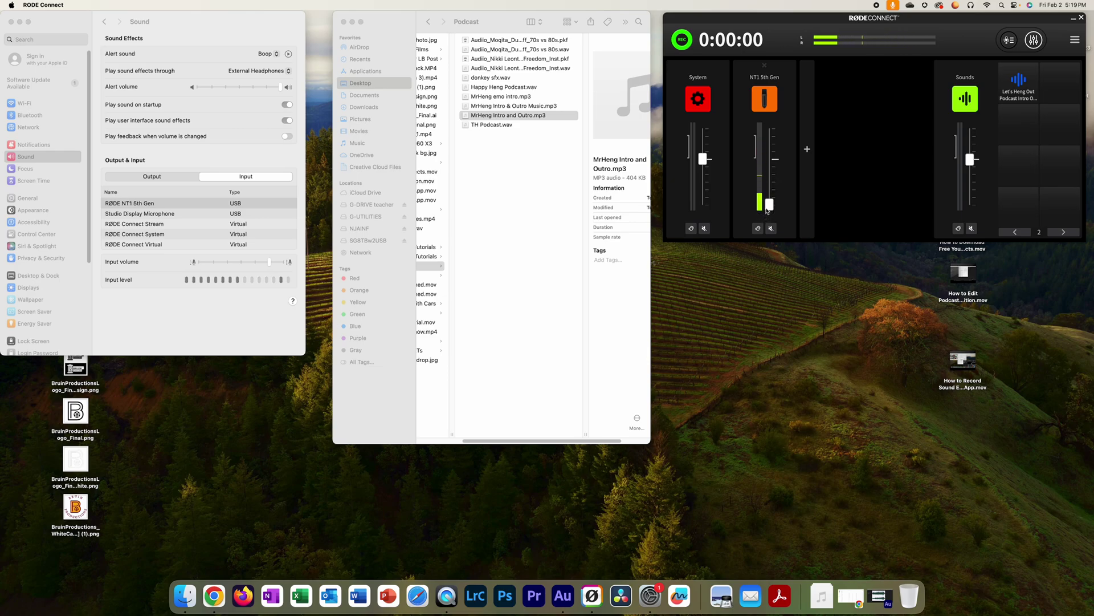
Step: Start recording, play the Let's Hang Out Podcast Intro pad, and raise the NT1 5th Gen fader to mid-level
left_click(684, 40)
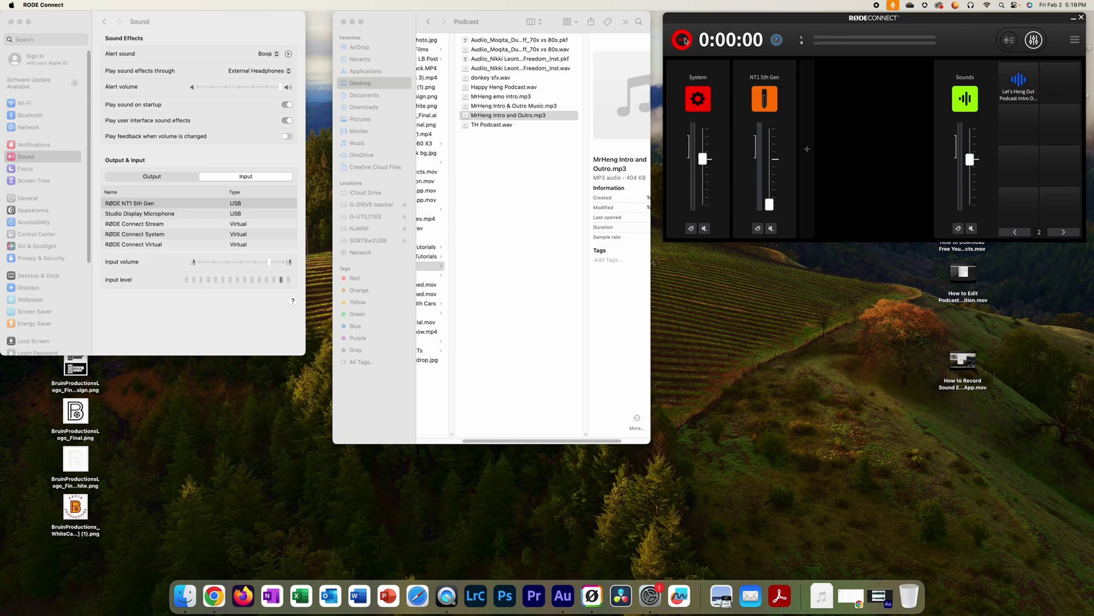
left_click(1022, 83)
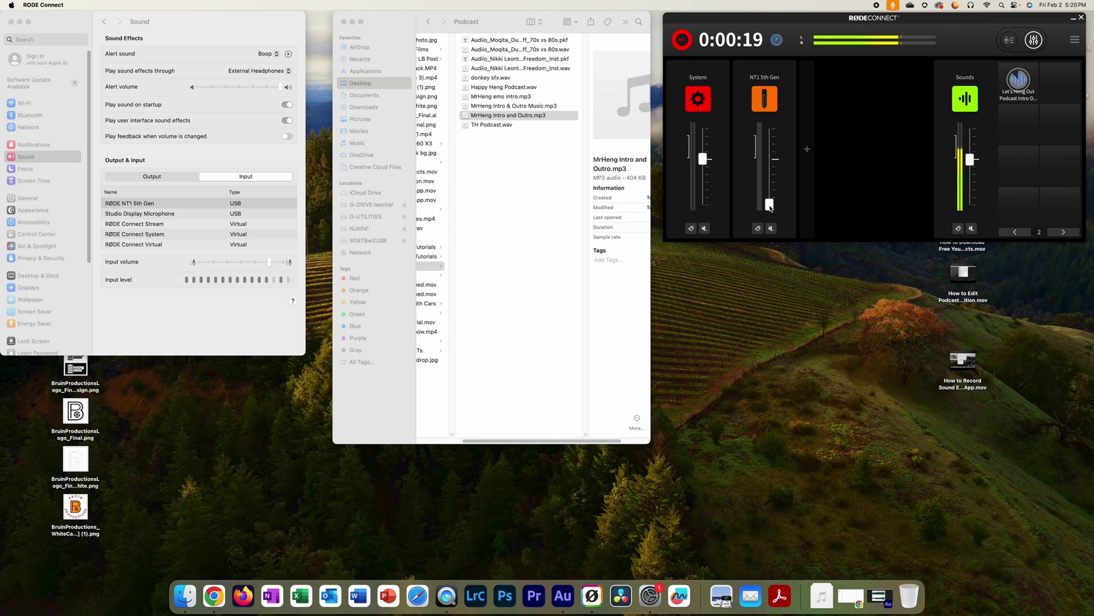
left_click_drag(770, 207, 769, 176)
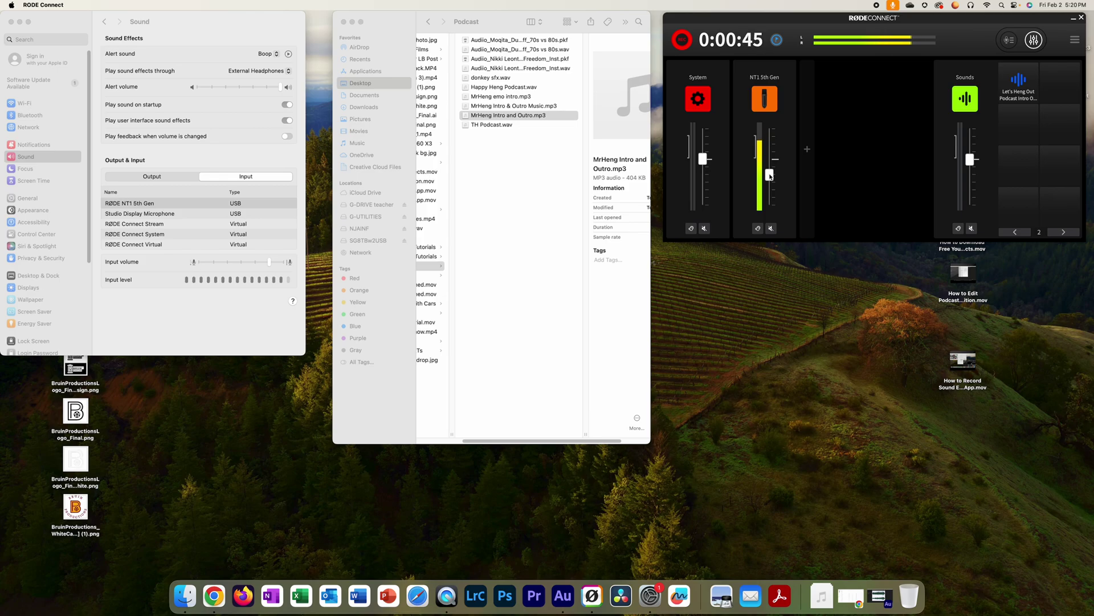
Step: Lower the NT1 5th Gen fader and replay the intro pad as outro music
left_click_drag(770, 176, 768, 210)
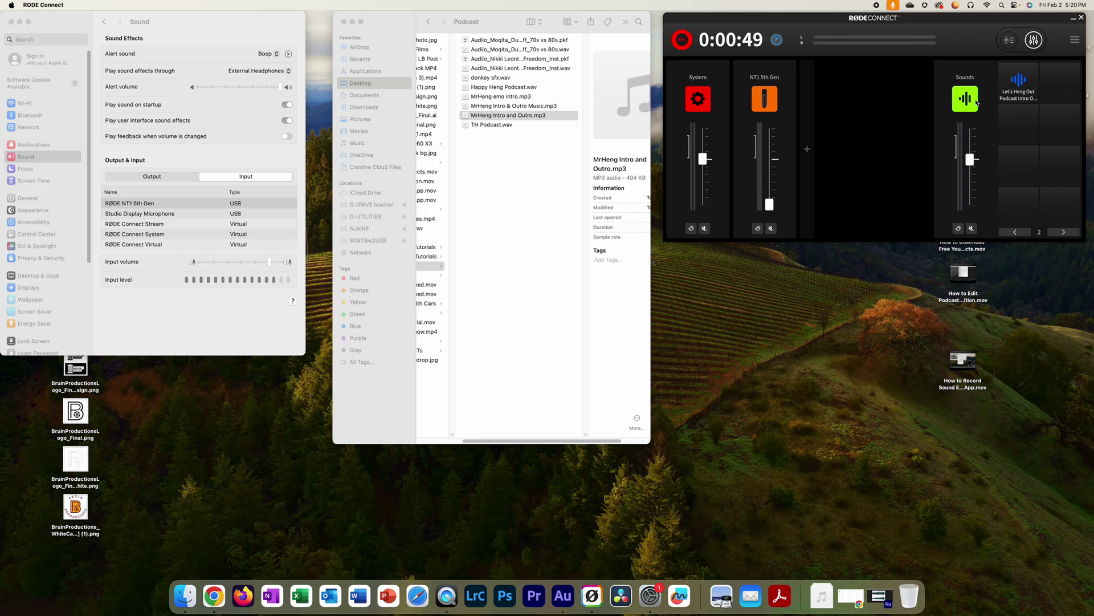
left_click(1019, 82)
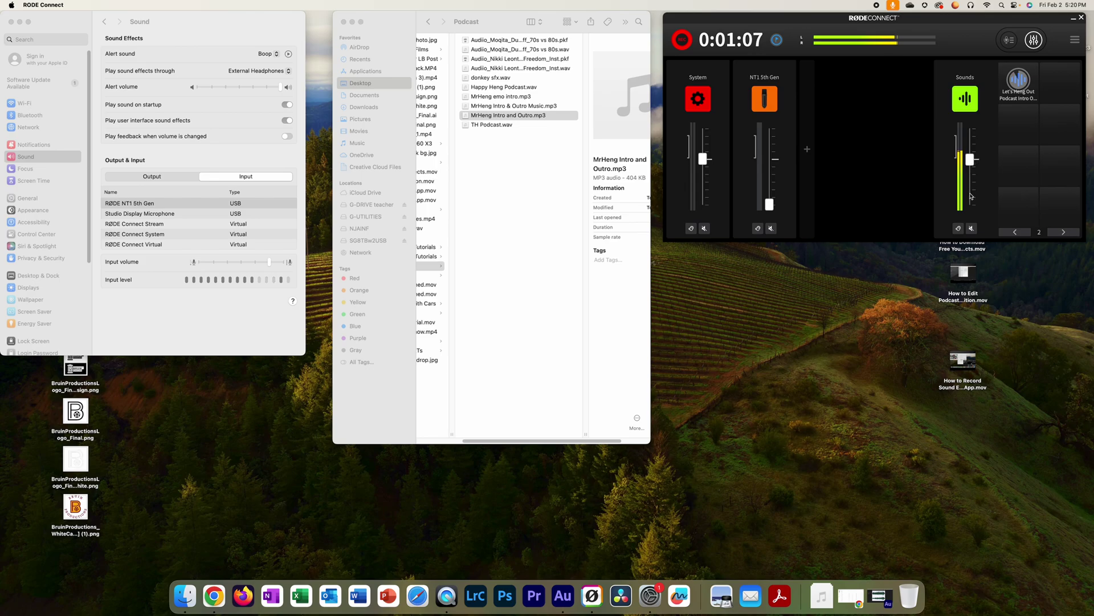
Step: Stop the recording and select Recording 13 in the saved recordings list
left_click(683, 40)
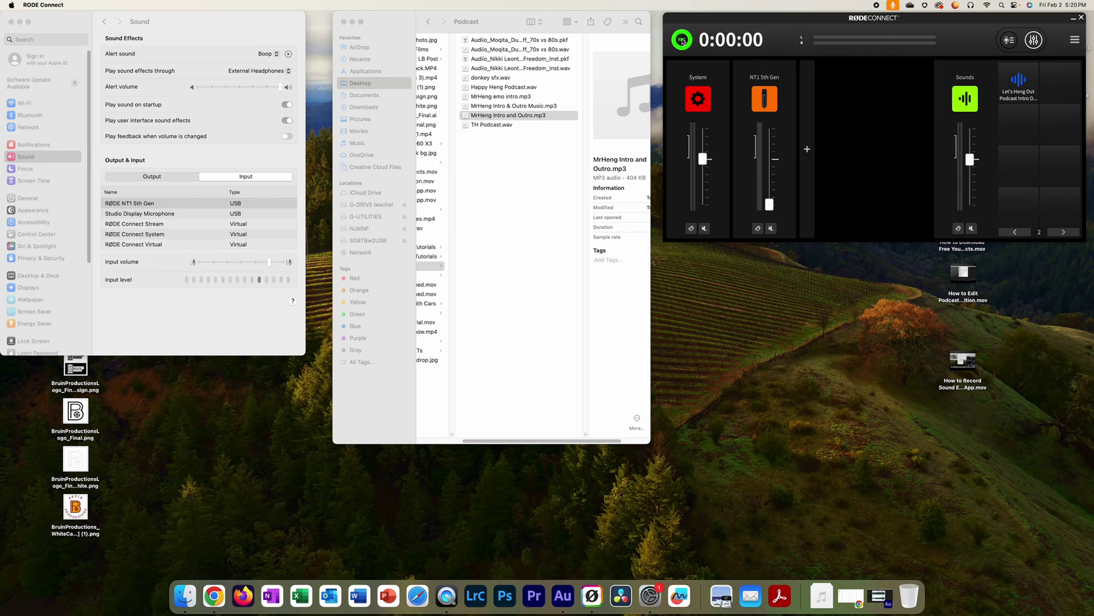
left_click(1009, 40)
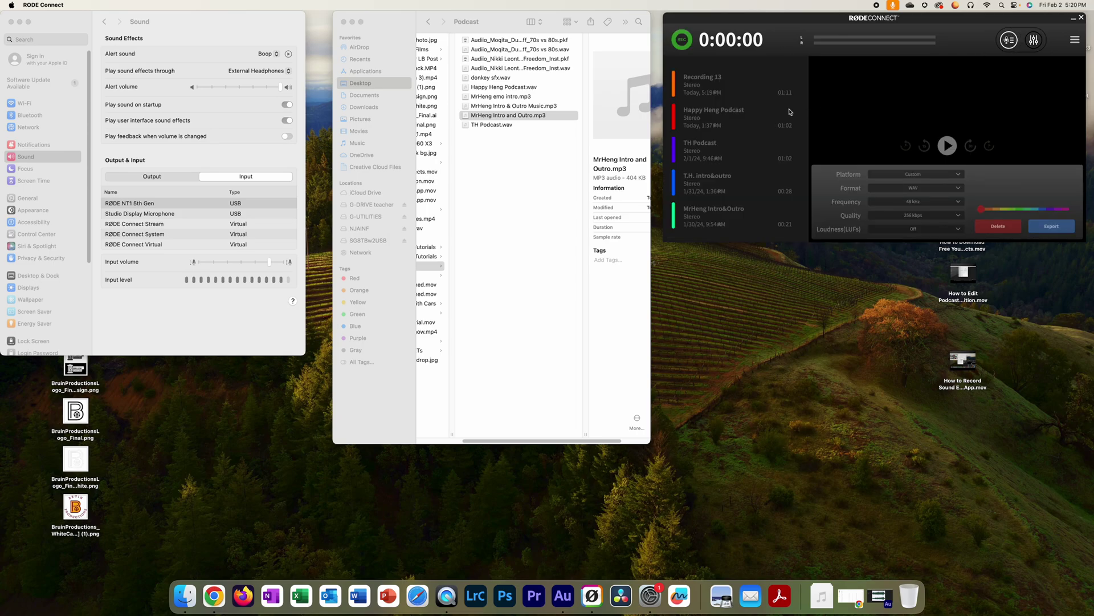
left_click(713, 97)
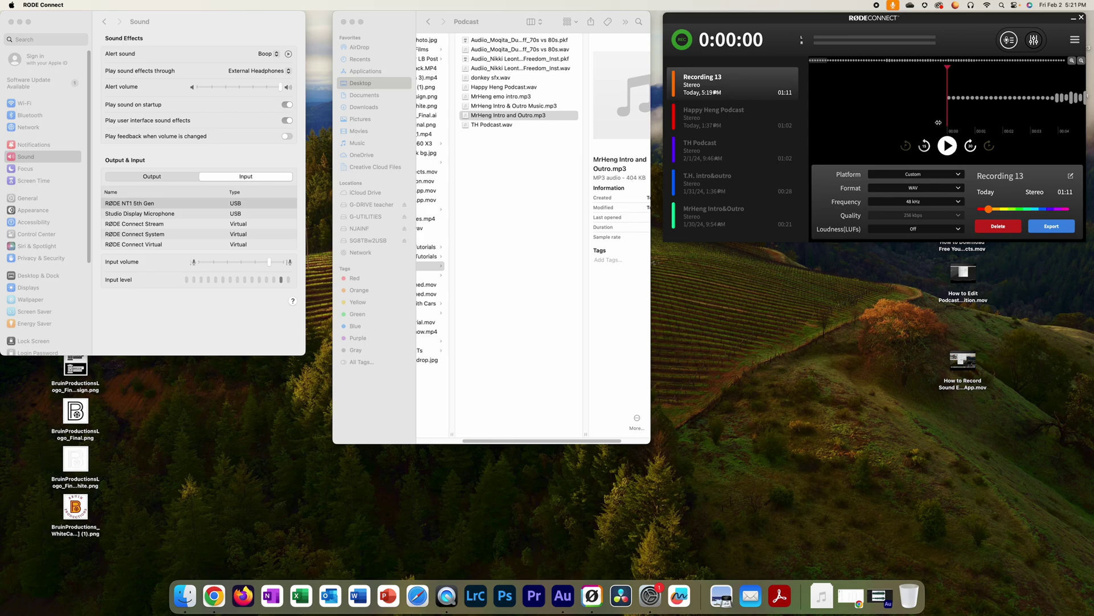
Step: Zoom the Recording 13 waveform in and out, then pan to its later part
left_click(1082, 60)
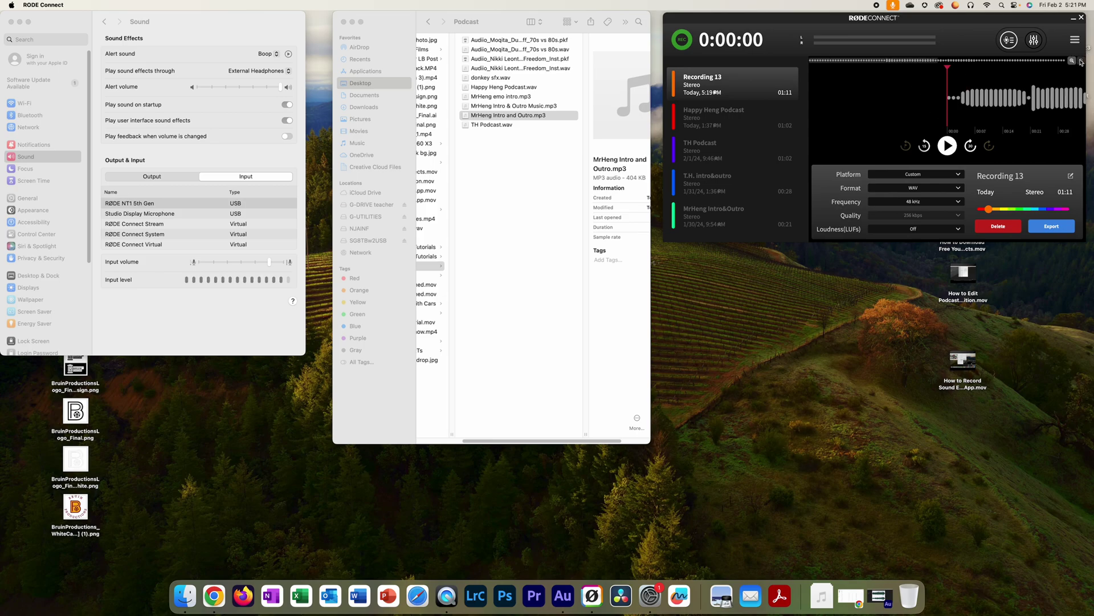
left_click(1081, 61)
left_click_drag(1003, 68, 955, 98)
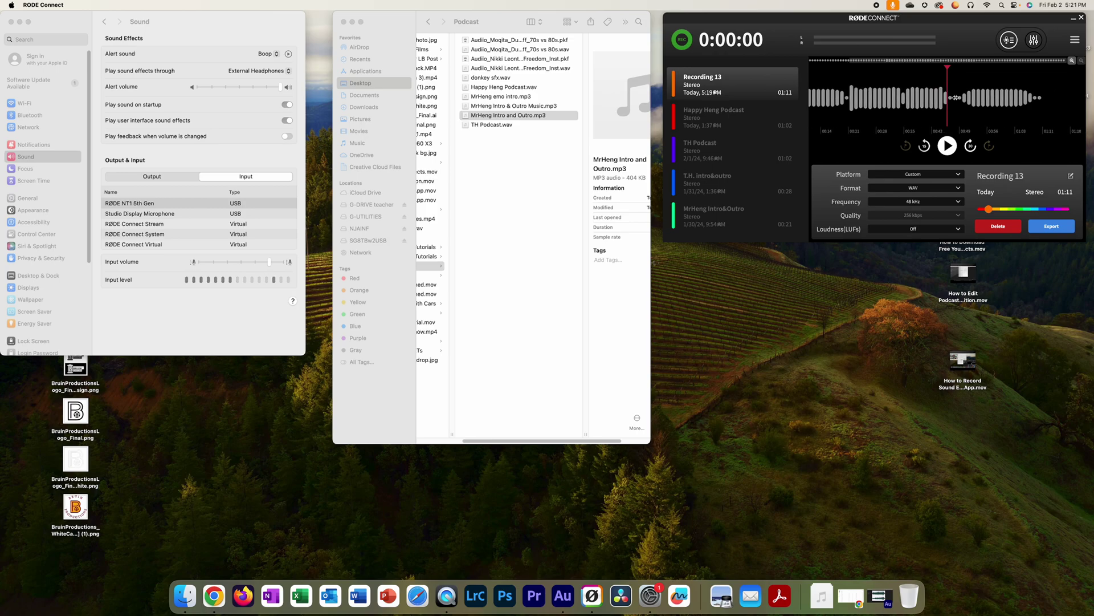
Step: Scroll the waveform back and briefly play Recording 13 from the start
scroll(915, 95, "left", 5)
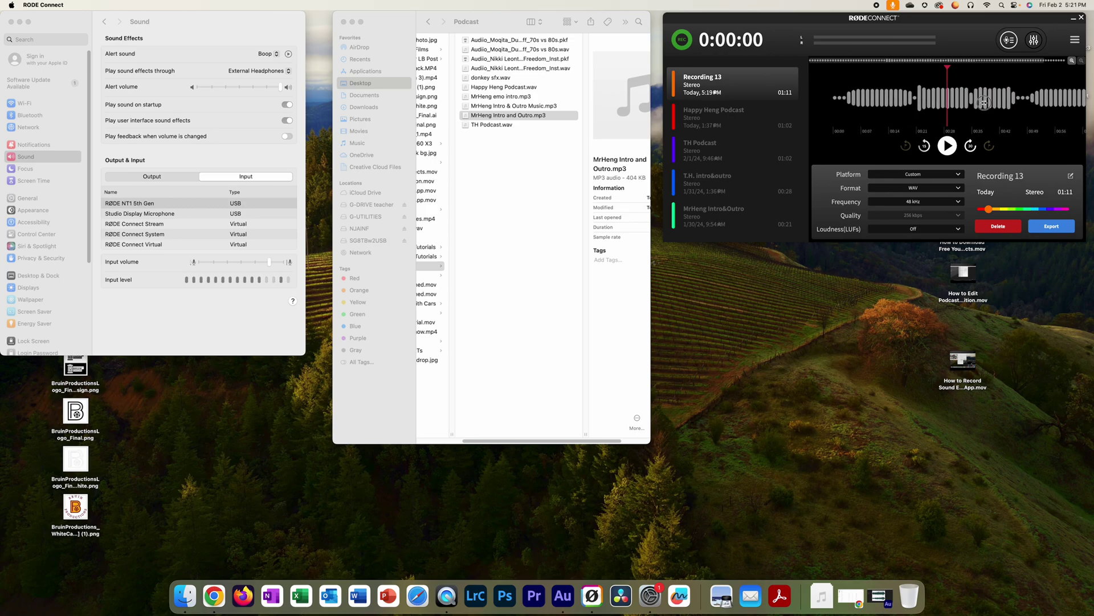
scroll(935, 107, "left", 3)
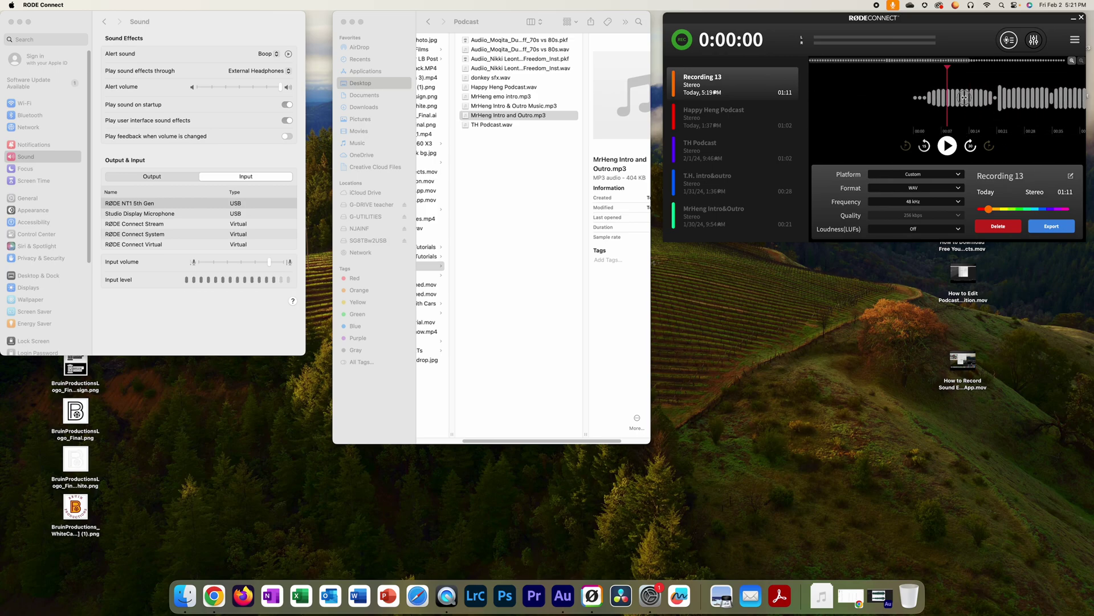
left_click(948, 146)
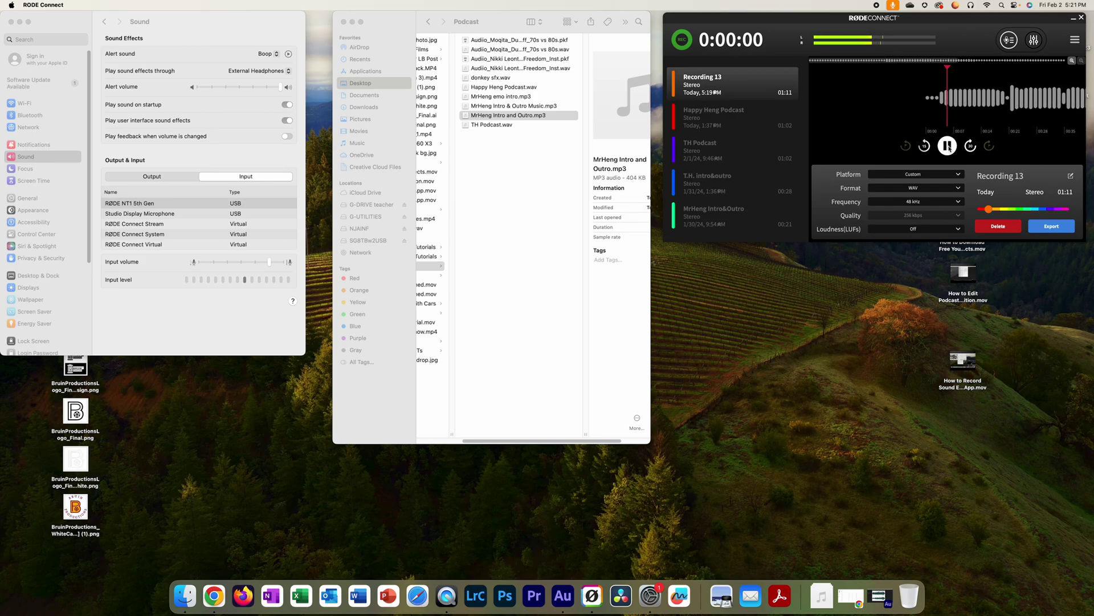
left_click(948, 146)
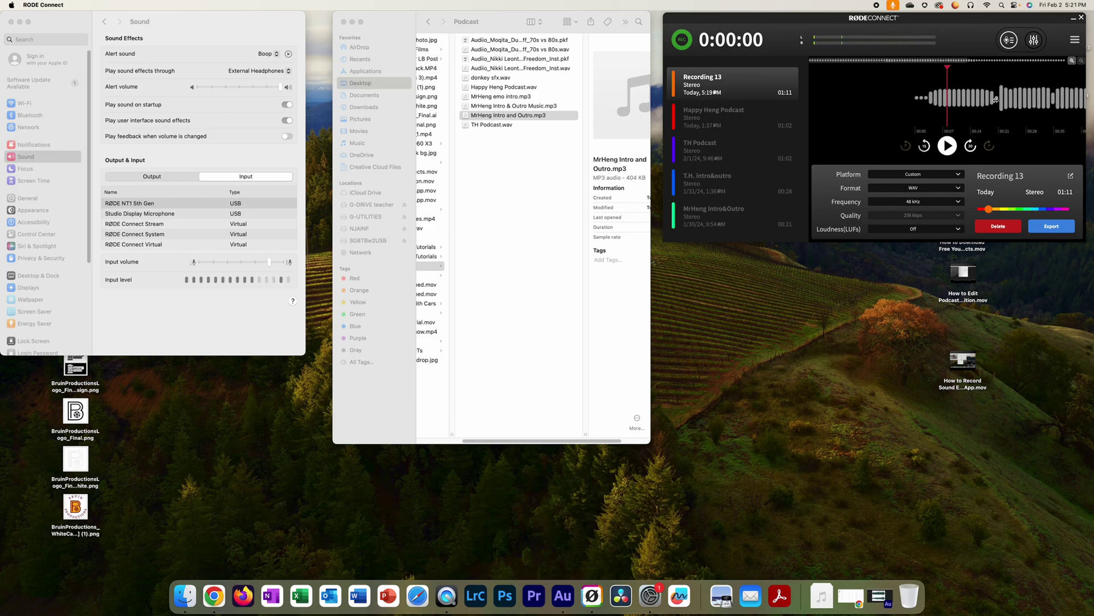
Step: Scrub Recording 13 to about 00:19 and play it from there, pausing between listens
left_click_drag(993, 103, 954, 110)
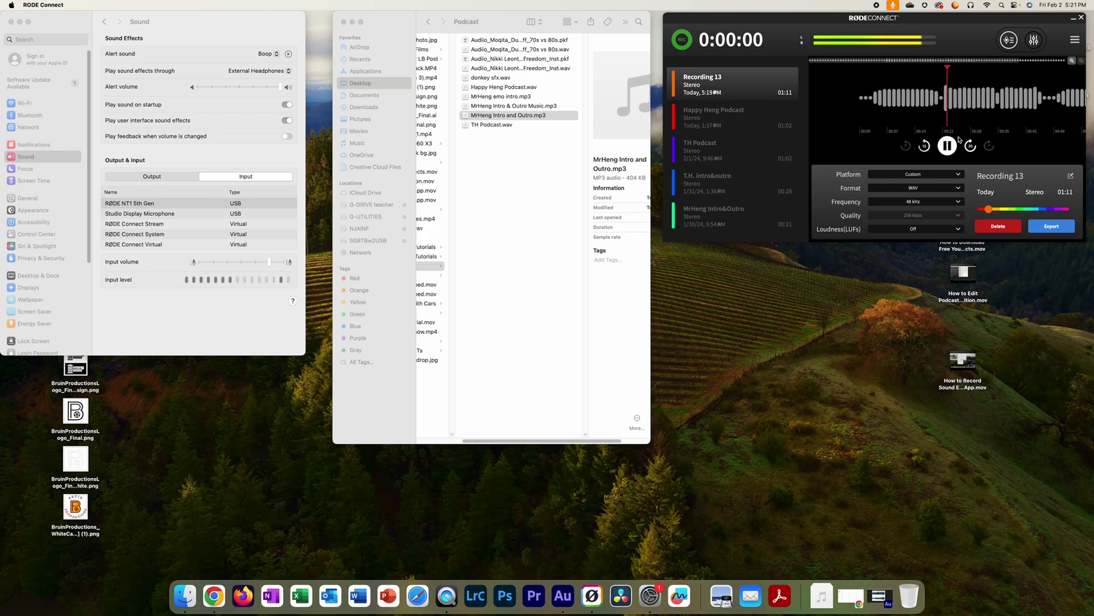
left_click(947, 146)
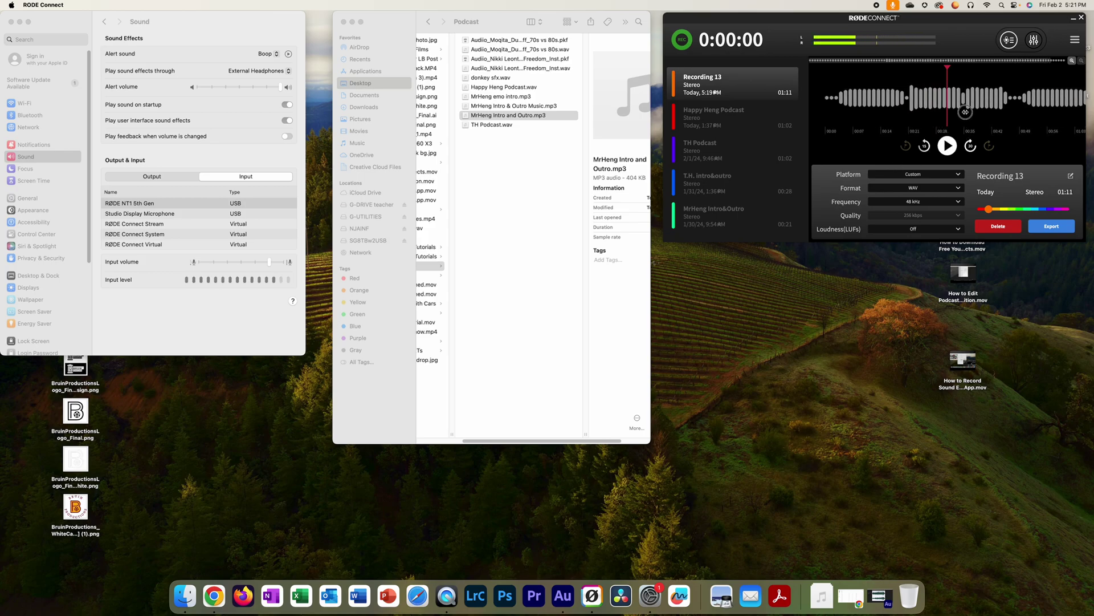
left_click_drag(955, 113, 950, 114)
left_click(948, 146)
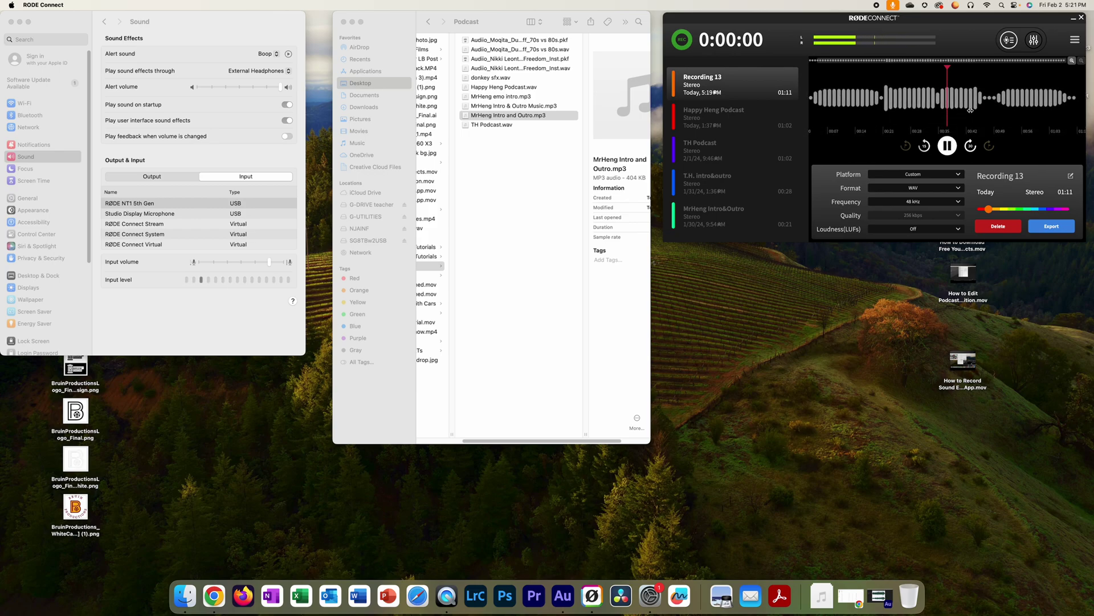
left_click(947, 147)
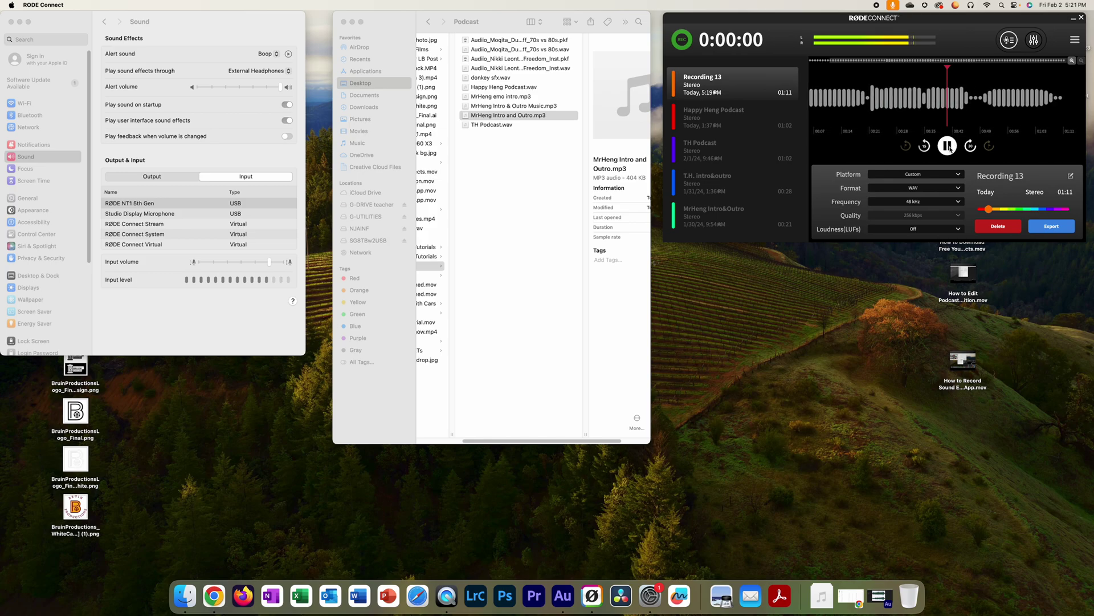
left_click(984, 110)
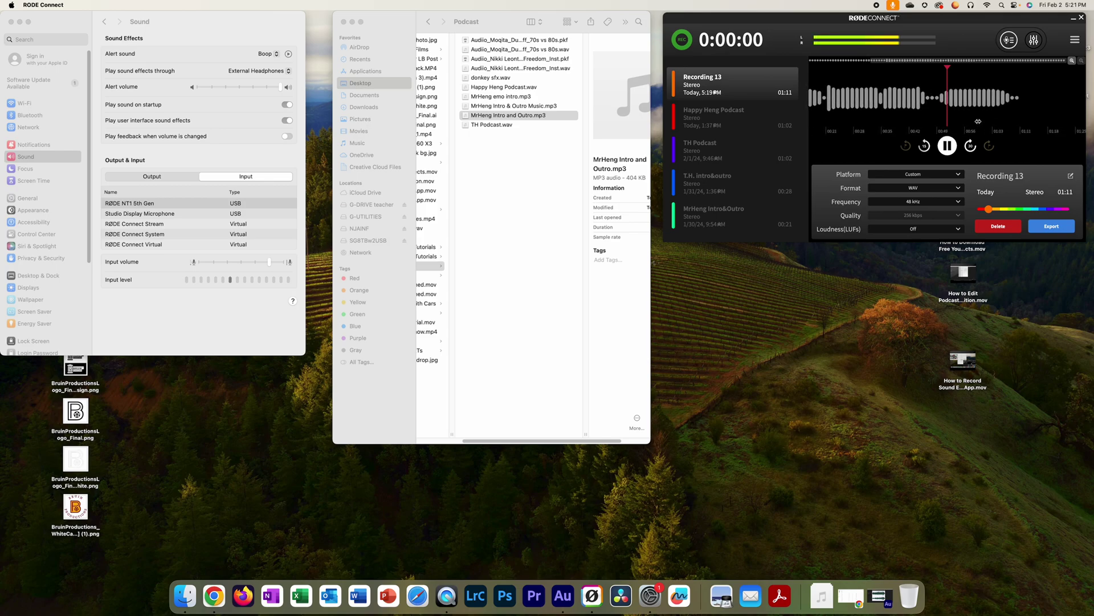
Step: Stop playback, set Desktop > Podcast as the export folder, and begin renaming Recording 13
left_click(949, 153)
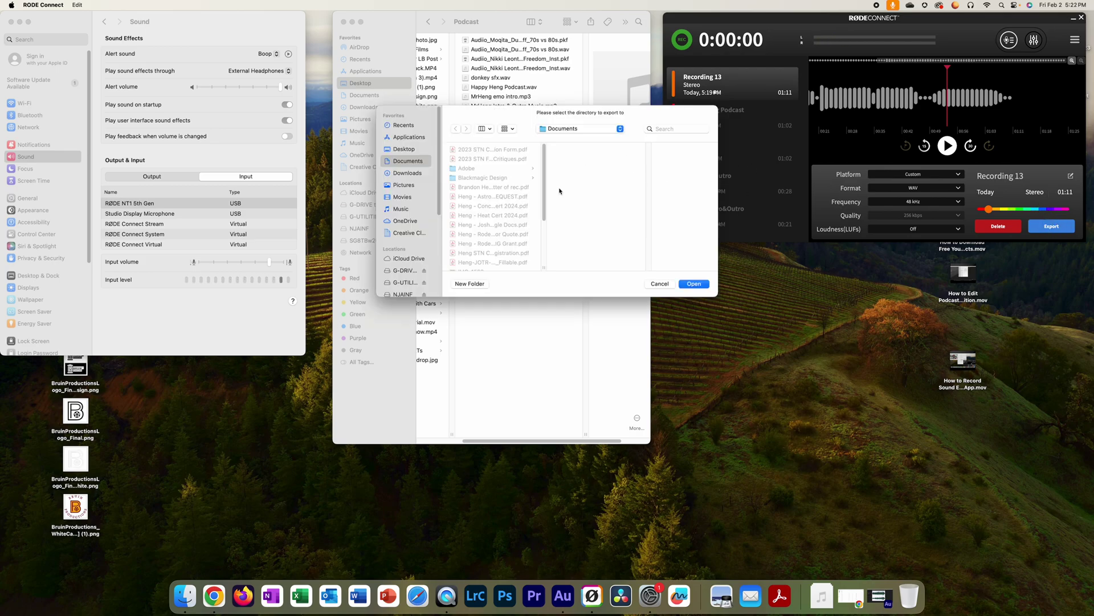
left_click(404, 150)
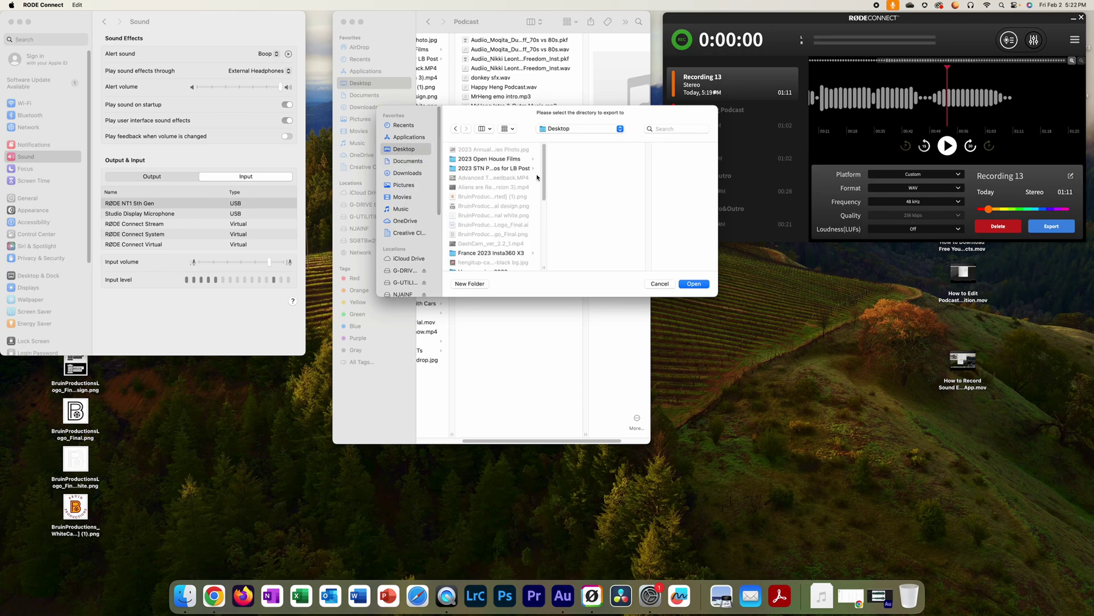
scroll(481, 199, "down", 10)
left_click(474, 190)
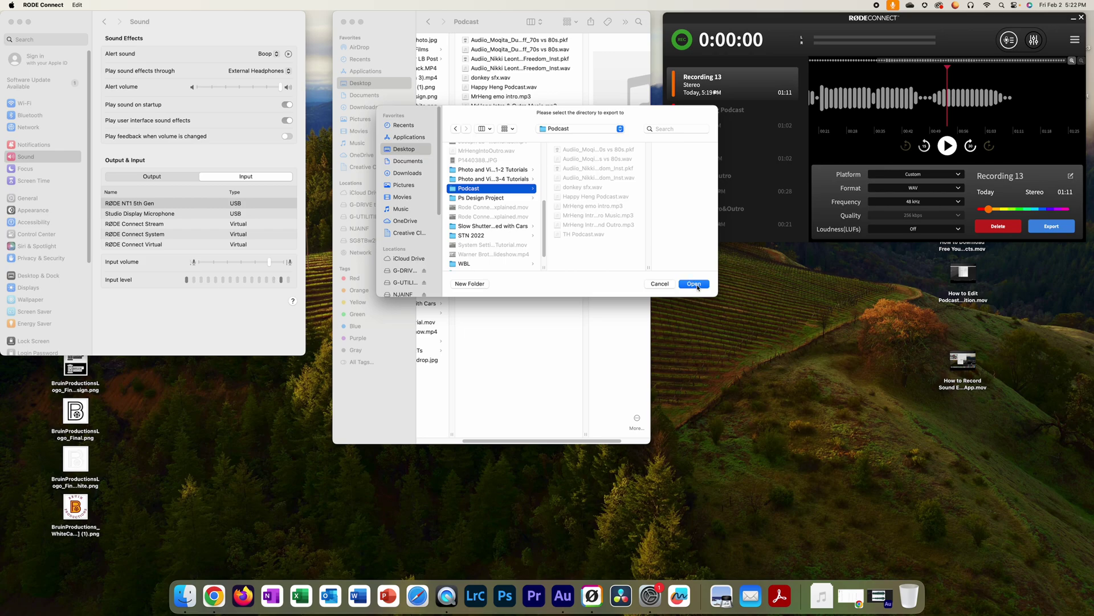
left_click(658, 283)
left_click(998, 176)
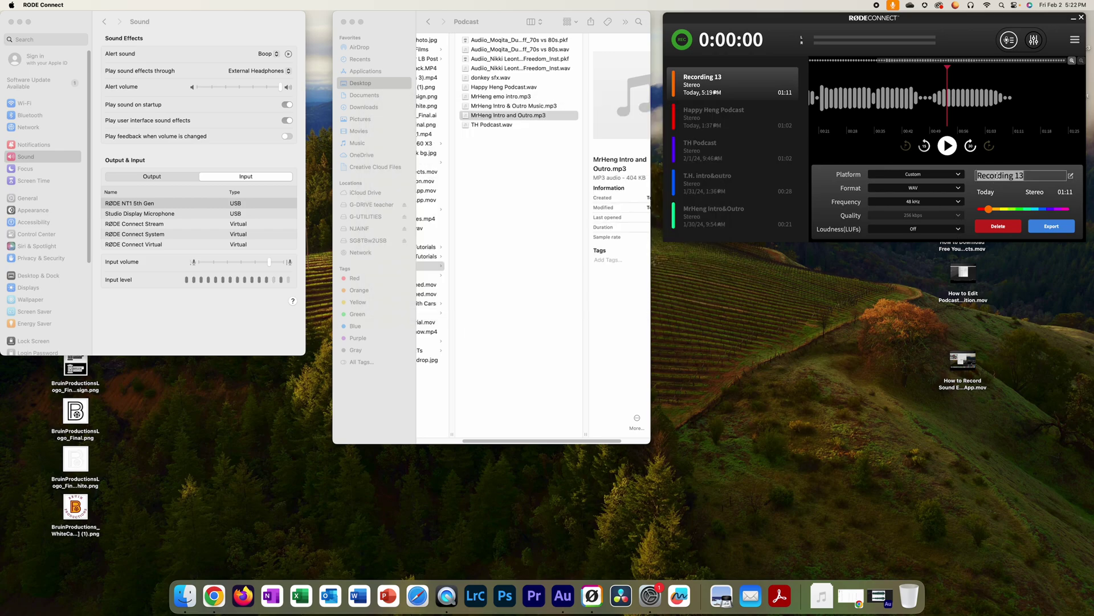
Step: Type 't.h. intro outro mu' as a new name, erase it, and keep the name Recording 13
type("t.h. intro outro mu")
key("BackSpace")
key("BackSpace")
key("BackSpace")
key("BackSpace")
key("BackSpace")
key("BackSpace")
key("BackSpace")
key("BackSpace")
key("BackSpace")
key("BackSpace")
key("BackSpace")
key("BackSpace")
key("BackSpace")
key("BackSpace")
key("BackSpace")
left_click(975, 186)
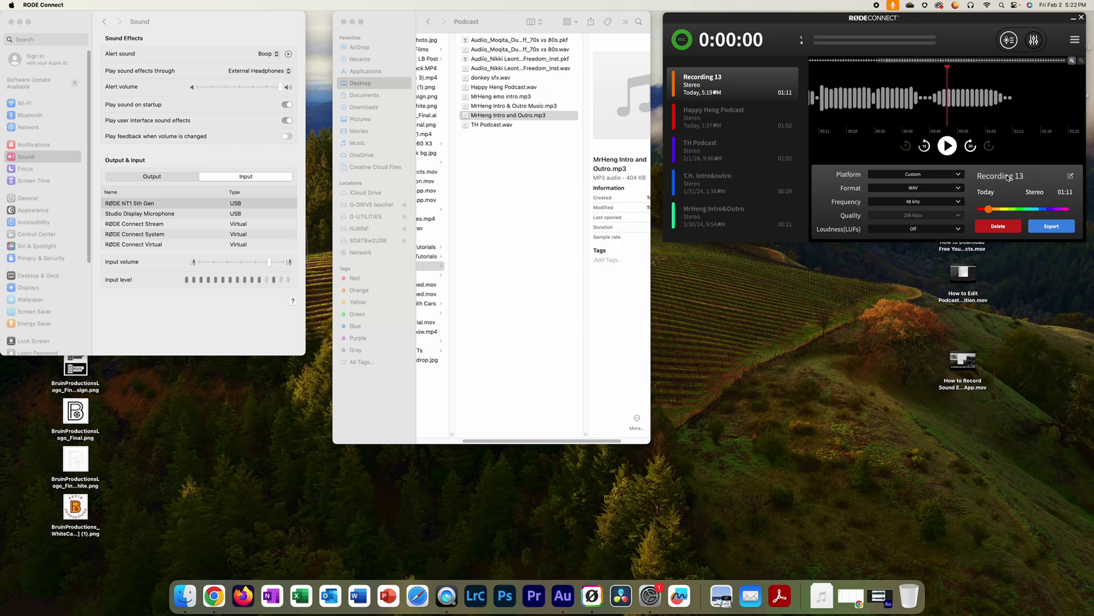